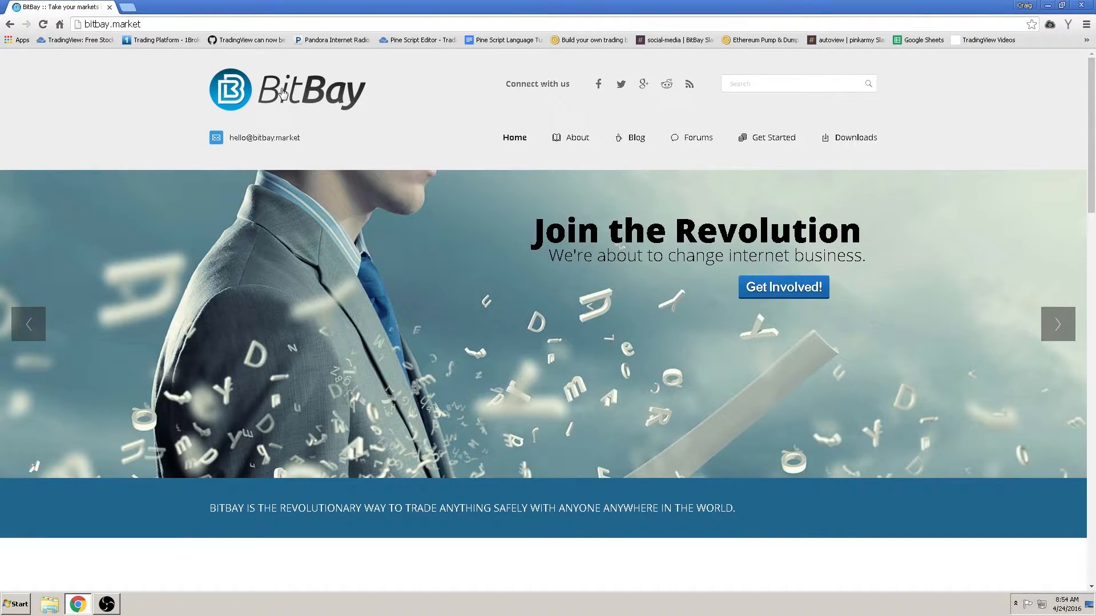
# Step: Minimize Chrome, showing the bitbay.market homepage, to reveal the desktop
pyautogui.click(1048, 5)
# Step: Launch bitbay-qt and apply English (default) as the interface language
pyautogui.doubleClick(549, 255)
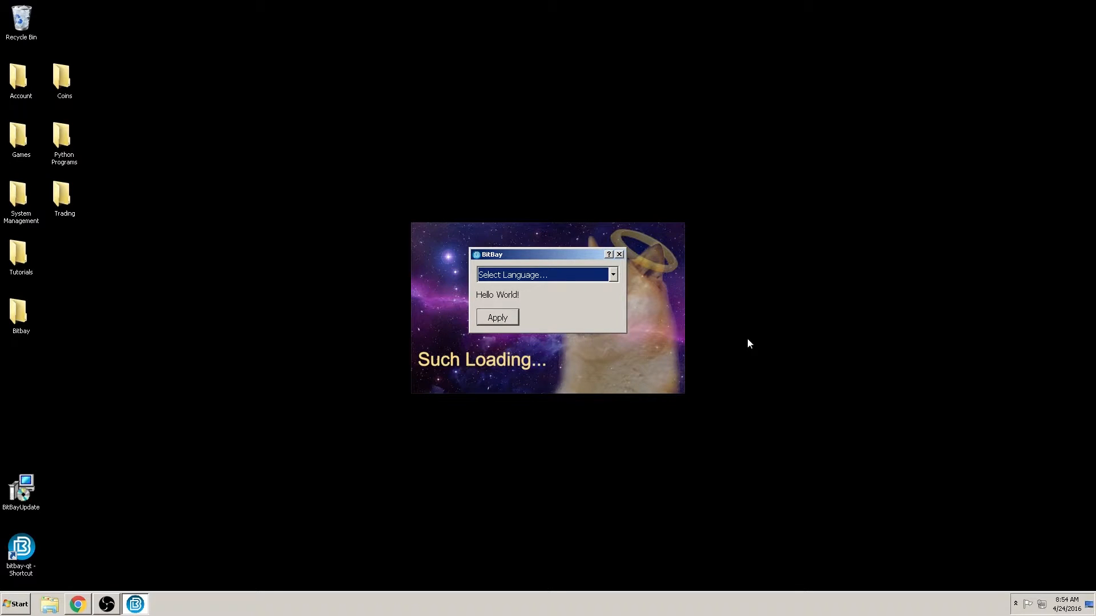
pyautogui.click(614, 275)
pyautogui.scroll(-15, 573, 318)
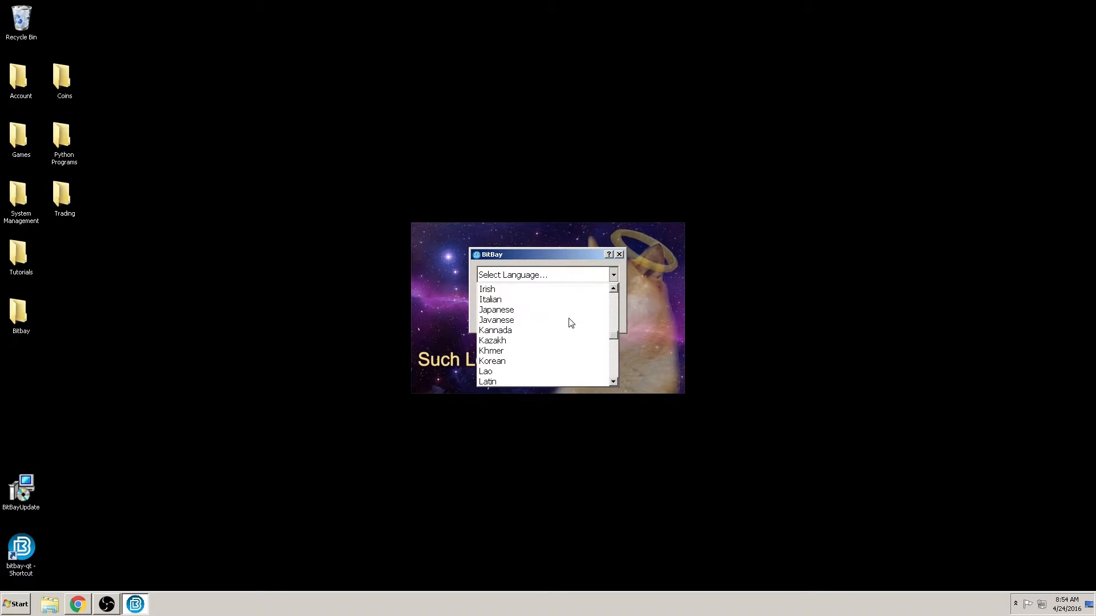
pyautogui.scroll(-11, 569, 326)
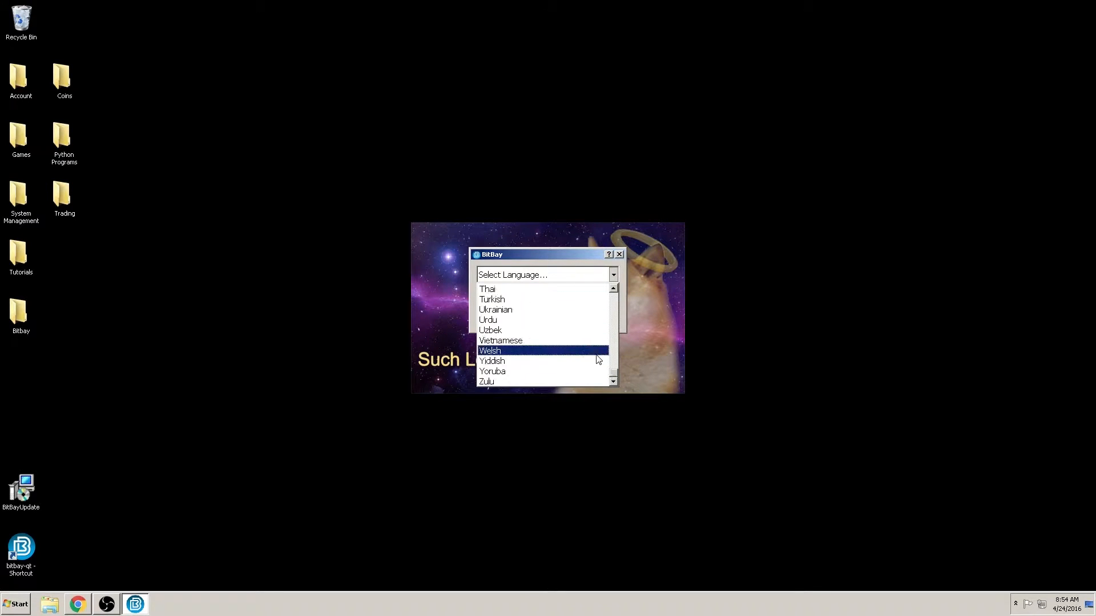
pyautogui.moveTo(615, 373); pyautogui.dragTo(614, 294)
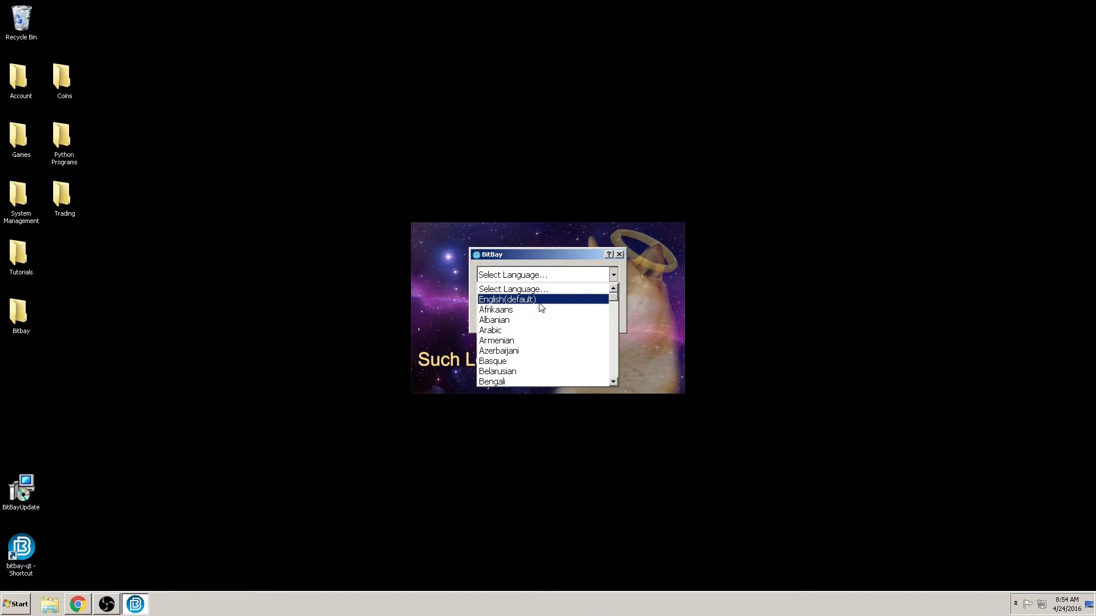
pyautogui.click(539, 302)
pyautogui.click(505, 322)
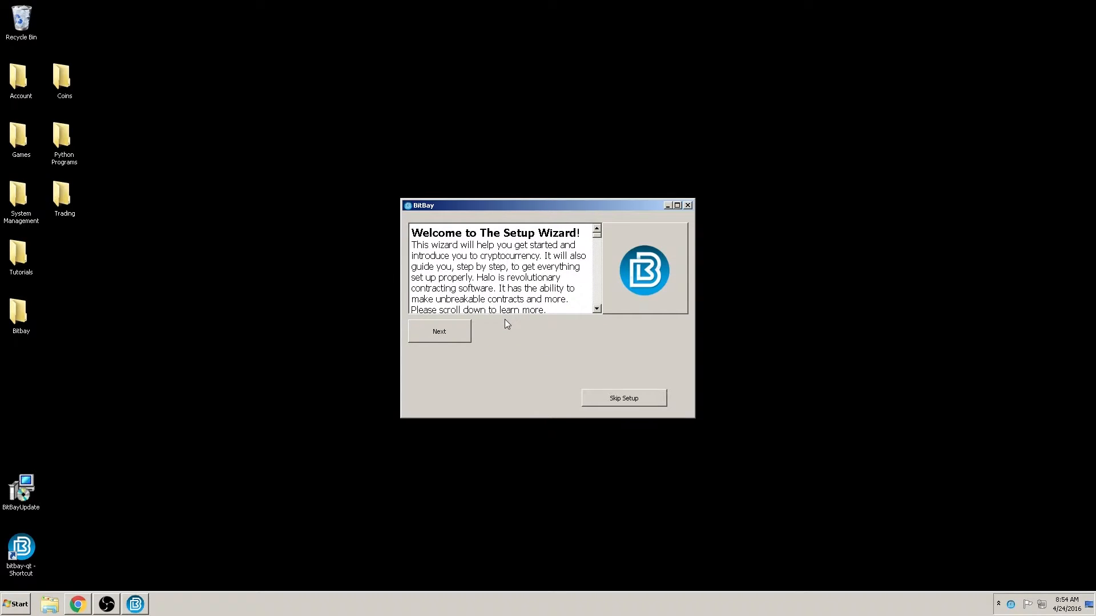
# Step: Scroll the welcome text past the Halo video link and disclaimer to its end
pyautogui.scroll(-1, 598, 235)
pyautogui.moveTo(598, 235); pyautogui.dragTo(561, 287)
pyautogui.scroll(-3, 559, 283)
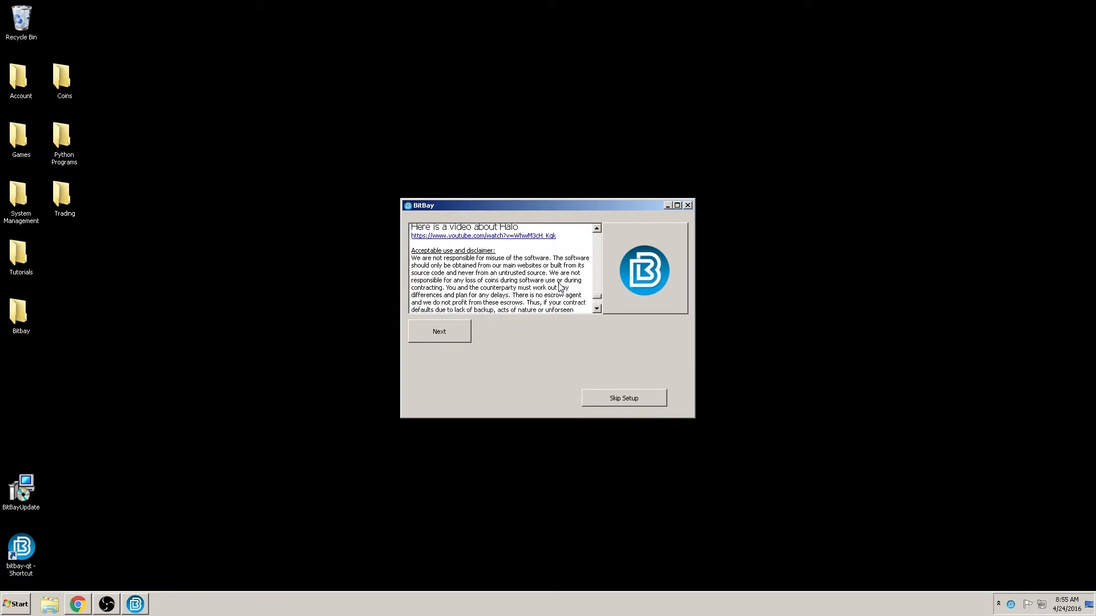
pyautogui.scroll(2, 559, 283)
pyautogui.scroll(-1, 559, 283)
pyautogui.scroll(-2, 561, 282)
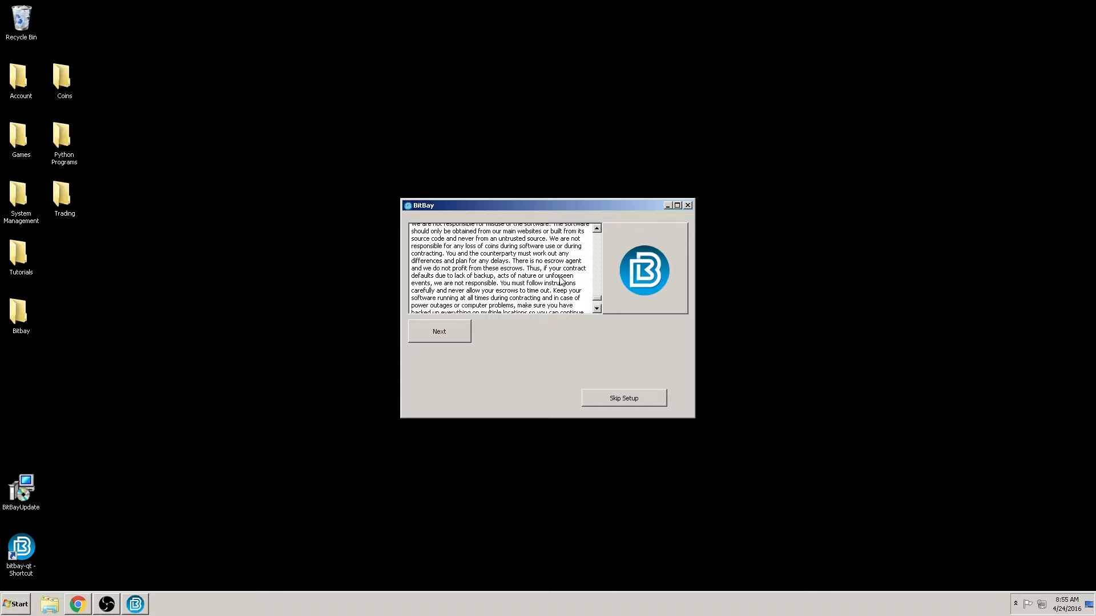
pyautogui.scroll(-4, 561, 282)
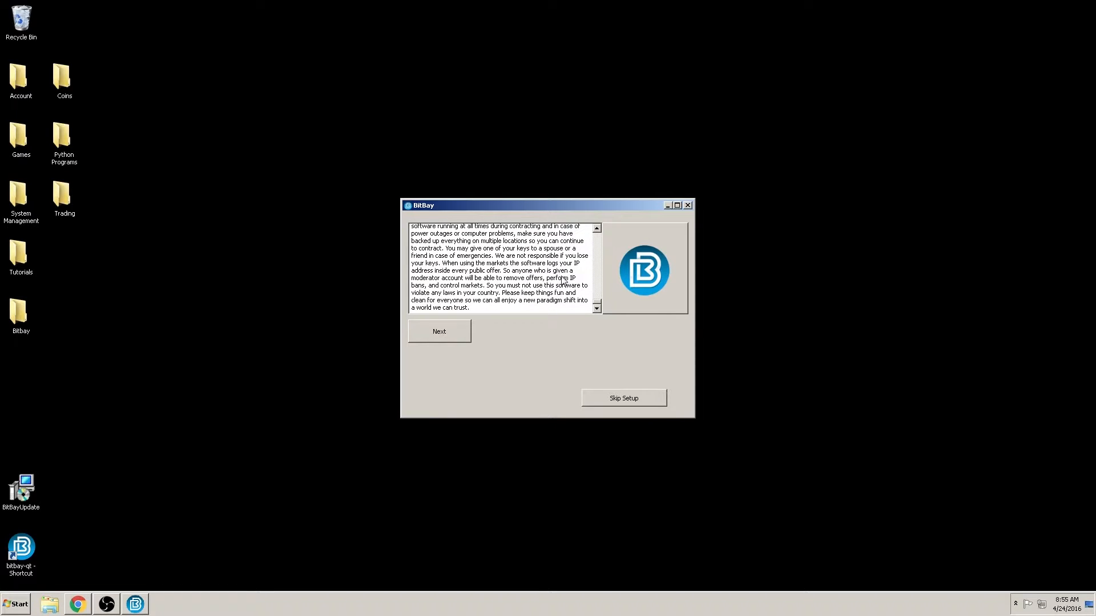
# Step: Advance past the disclaimer to the Create your account page
pyautogui.click(451, 336)
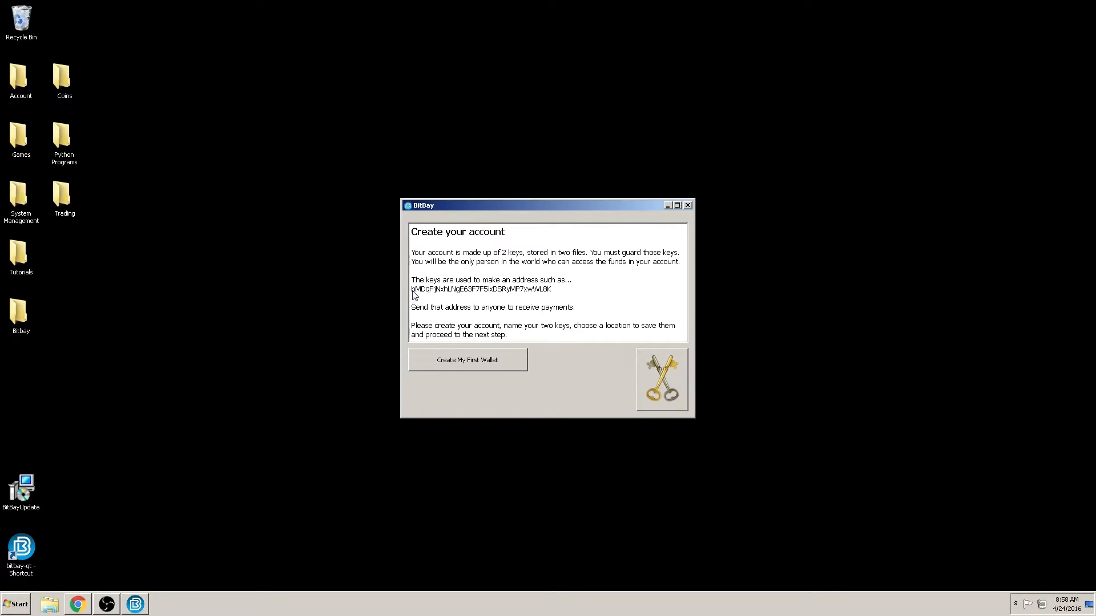
# Step: Start creating the first key, bringing up its Private Key File save dialog
pyautogui.click(494, 361)
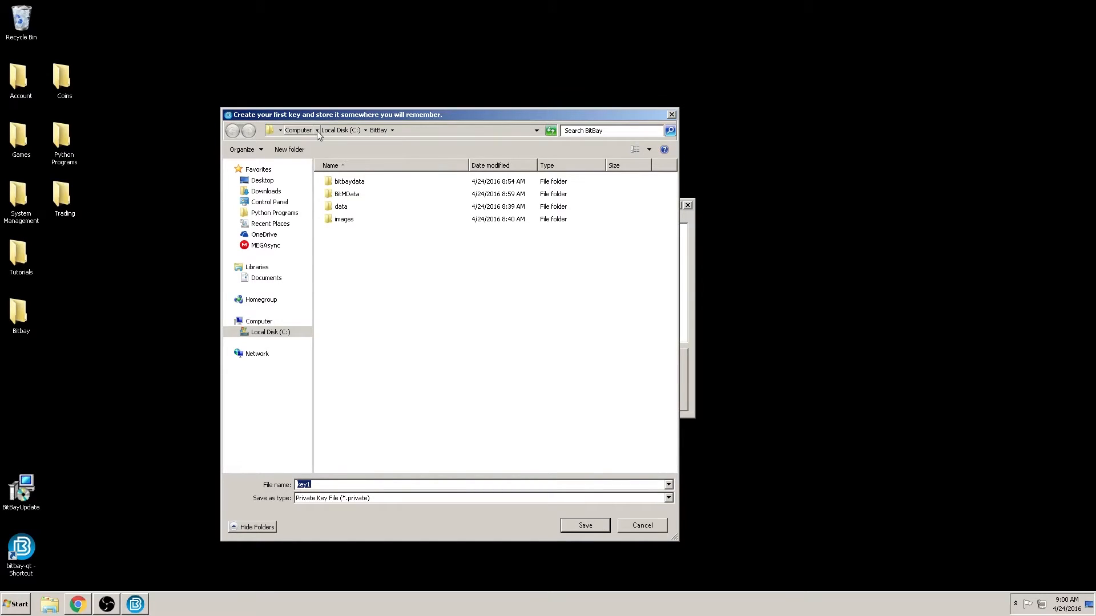
# Step: Create a new Desktop folder named Test key1 and enter it
pyautogui.click(262, 180)
pyautogui.rightClick(393, 341)
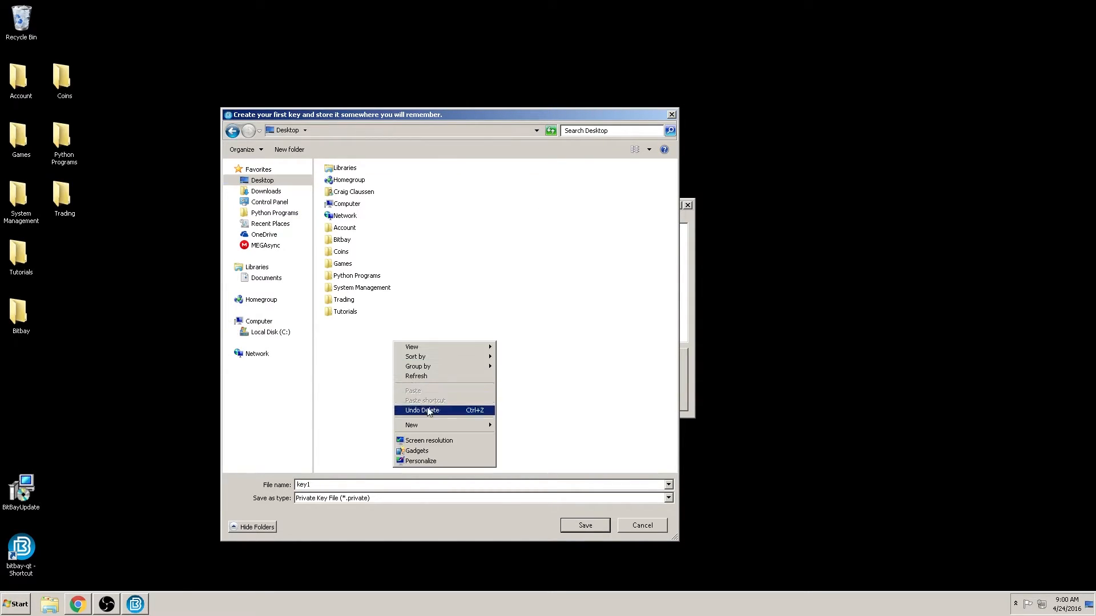
pyautogui.moveTo(437, 427)
pyautogui.click(516, 425)
pyautogui.write('Test key')
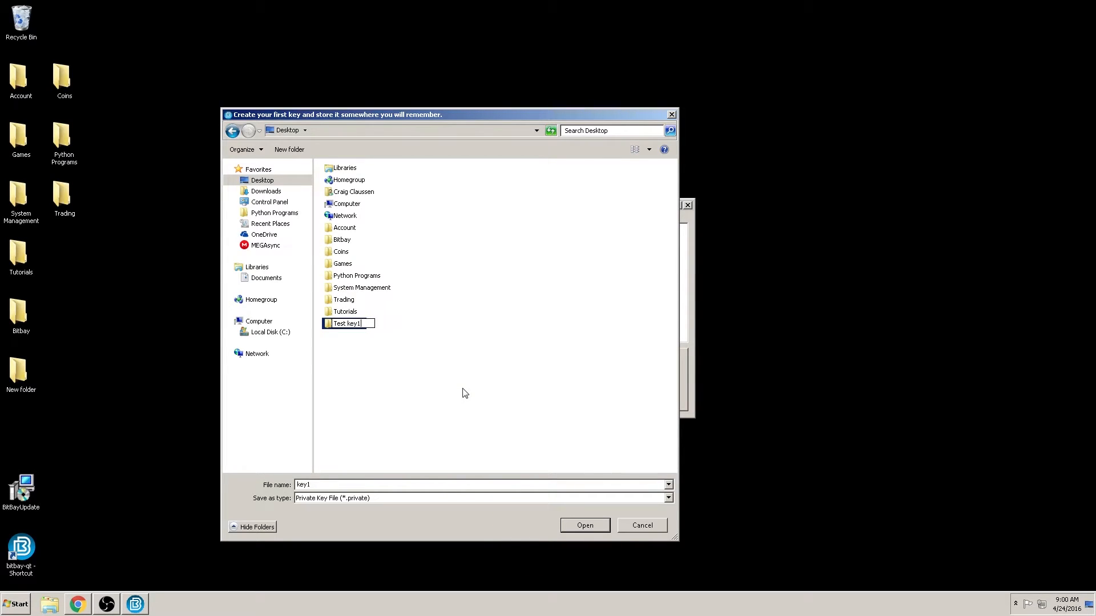
pyautogui.write('1')
pyautogui.press('Return')
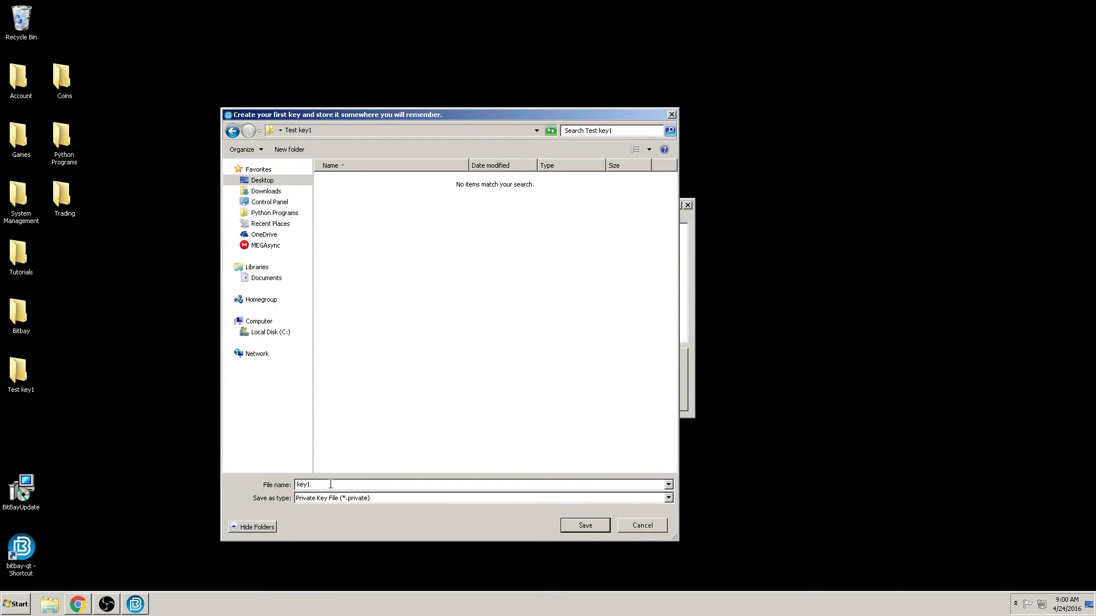
# Step: Save the first key in Test key1 under the file name Sword
pyautogui.moveTo(330, 484); pyautogui.dragTo(295, 483)
pyautogui.write('Sword')
pyautogui.click(576, 527)
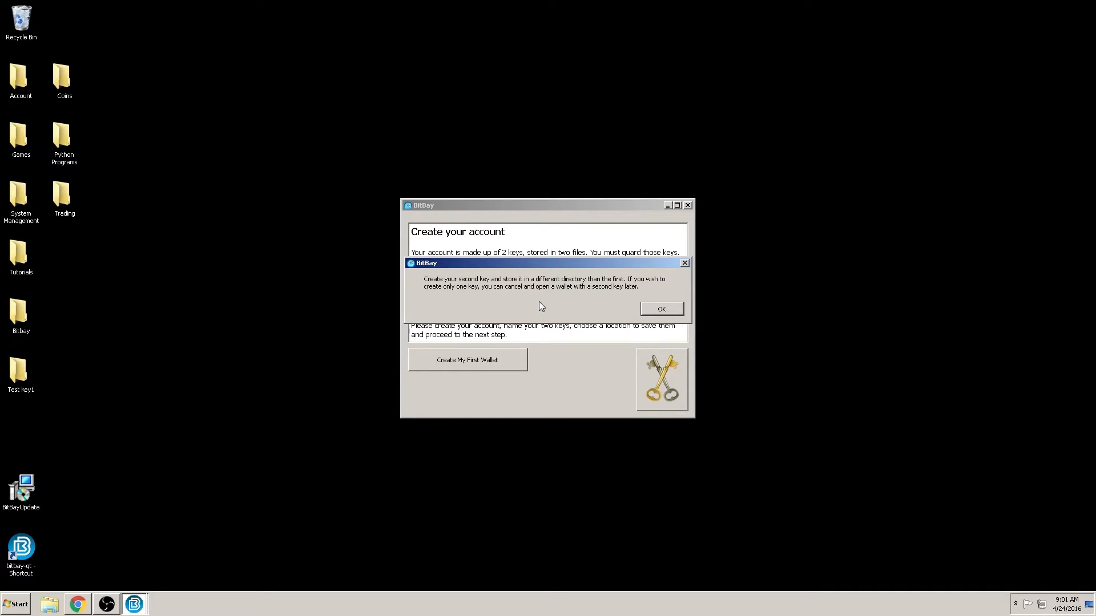
# Step: Dismiss the note and create a new Desktop folder named Test key2
pyautogui.click(648, 314)
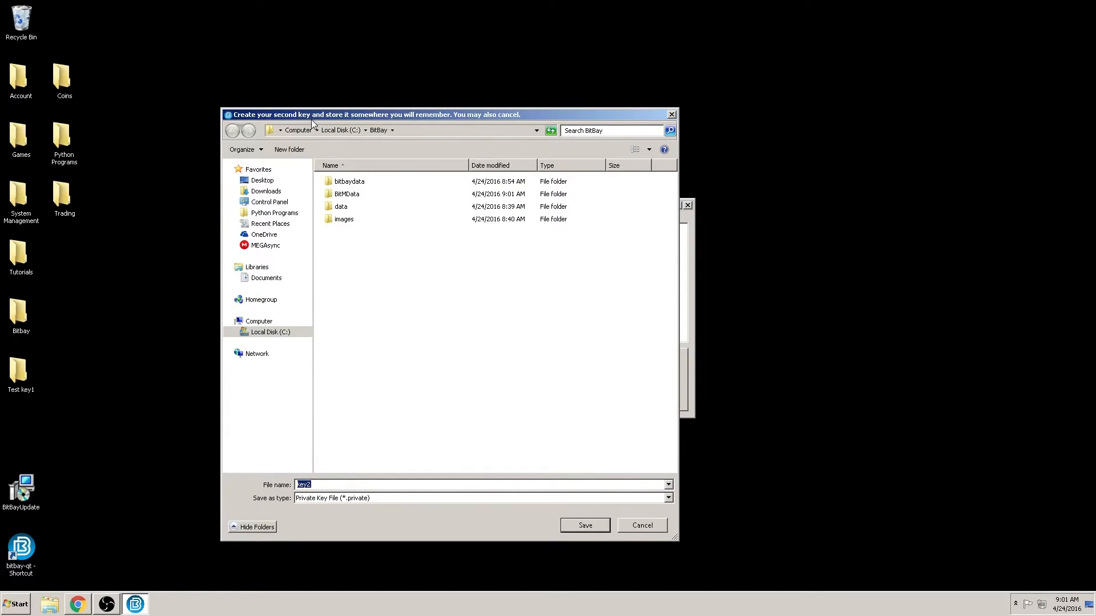
pyautogui.click(262, 180)
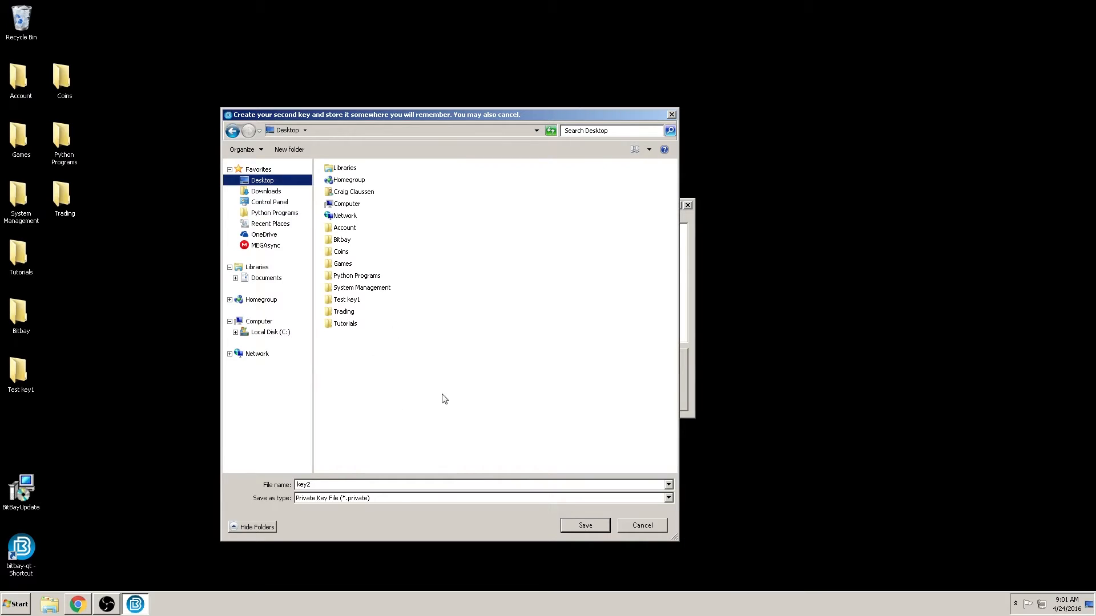
pyautogui.rightClick(403, 386)
pyautogui.click(535, 473)
pyautogui.write('Test')
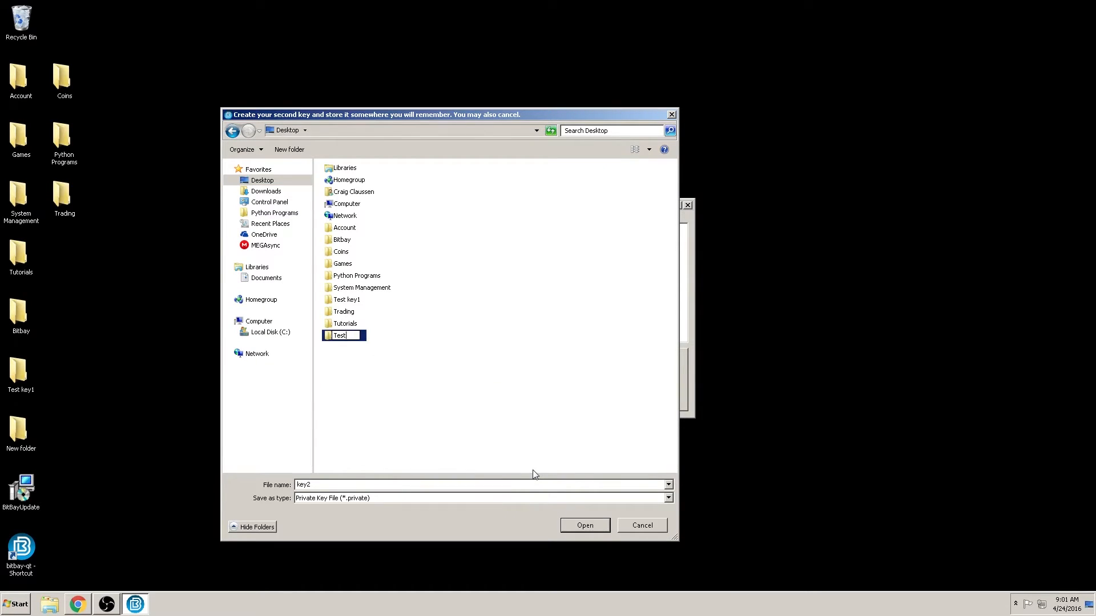
pyautogui.write(' key2')
pyautogui.press('Return')
# Step: Save the second key inside Test key2 under the file name Fish
pyautogui.doubleClick(347, 336)
pyautogui.write('F')
pyautogui.write('ile2')
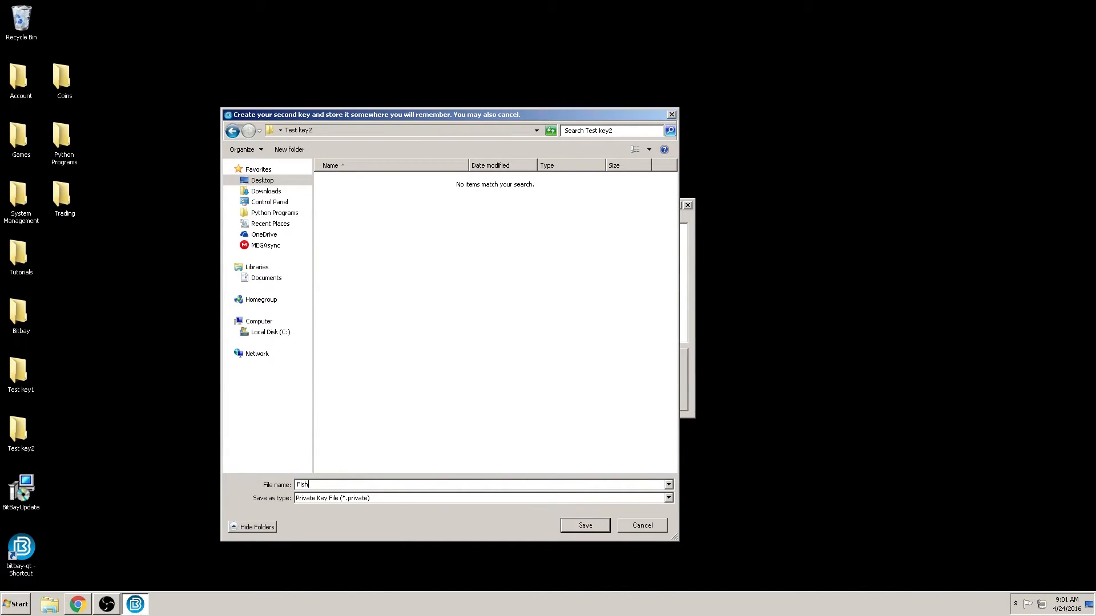
pyautogui.click(604, 522)
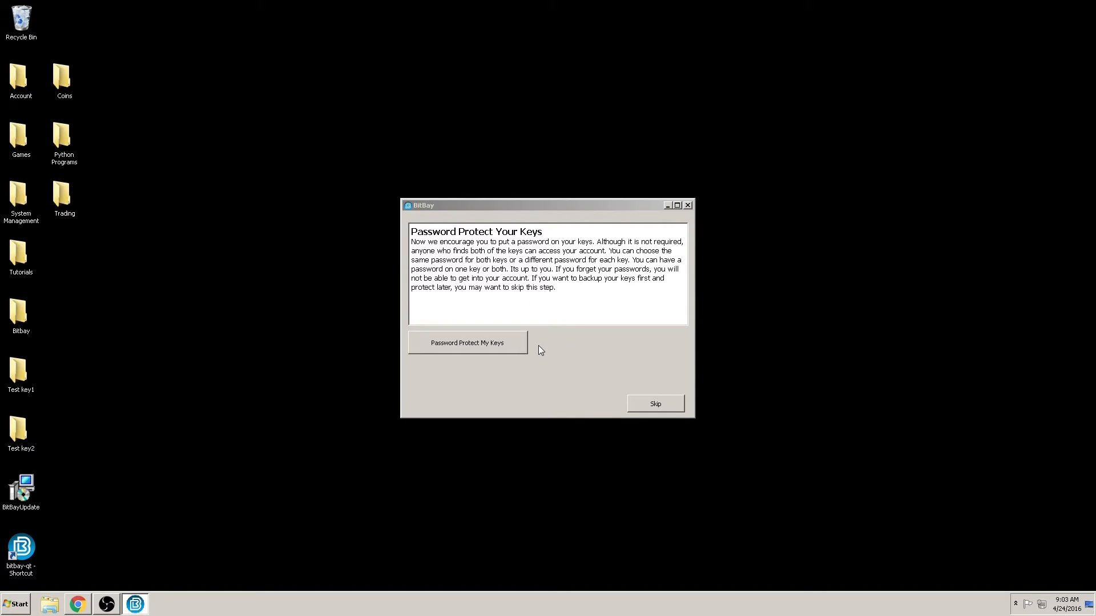
# Step: Set and confirm a password for the Sword private key
pyautogui.click(467, 342)
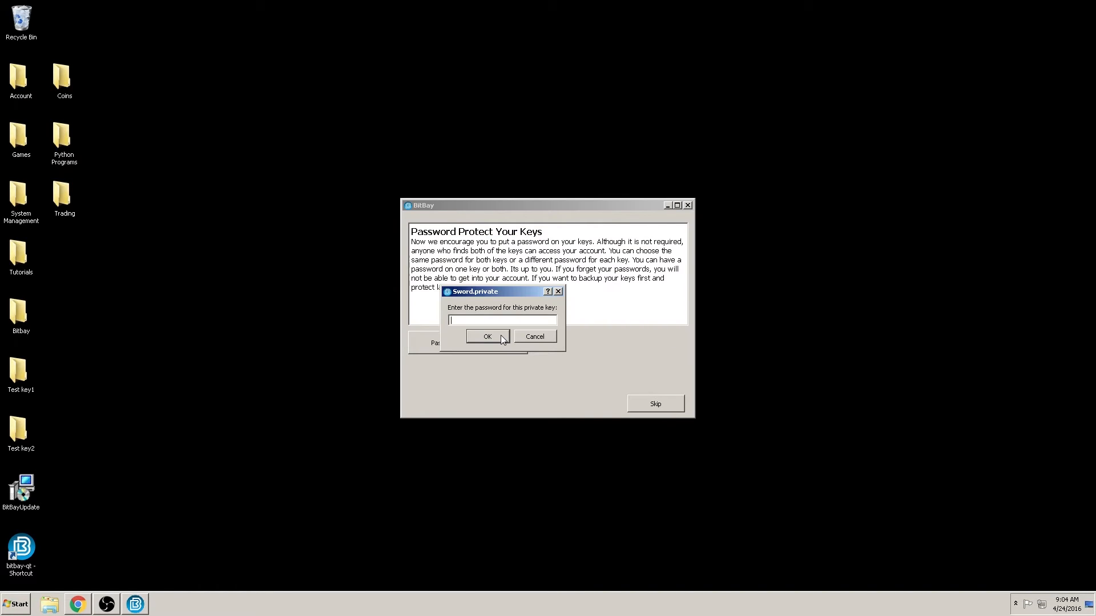
pyautogui.write('•••')
pyautogui.press('Return')
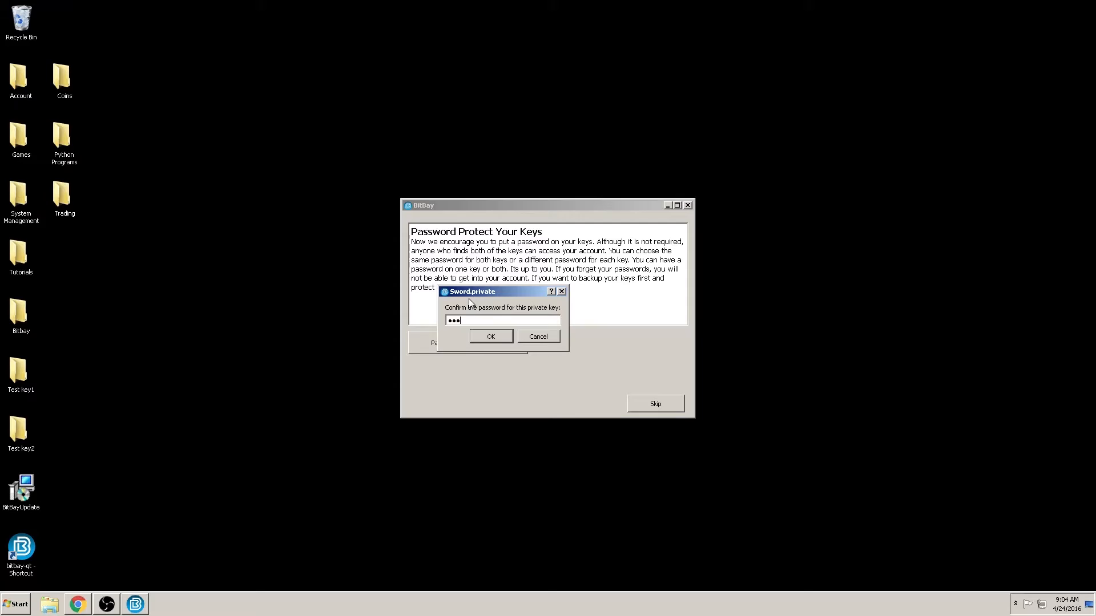
pyautogui.press('Return')
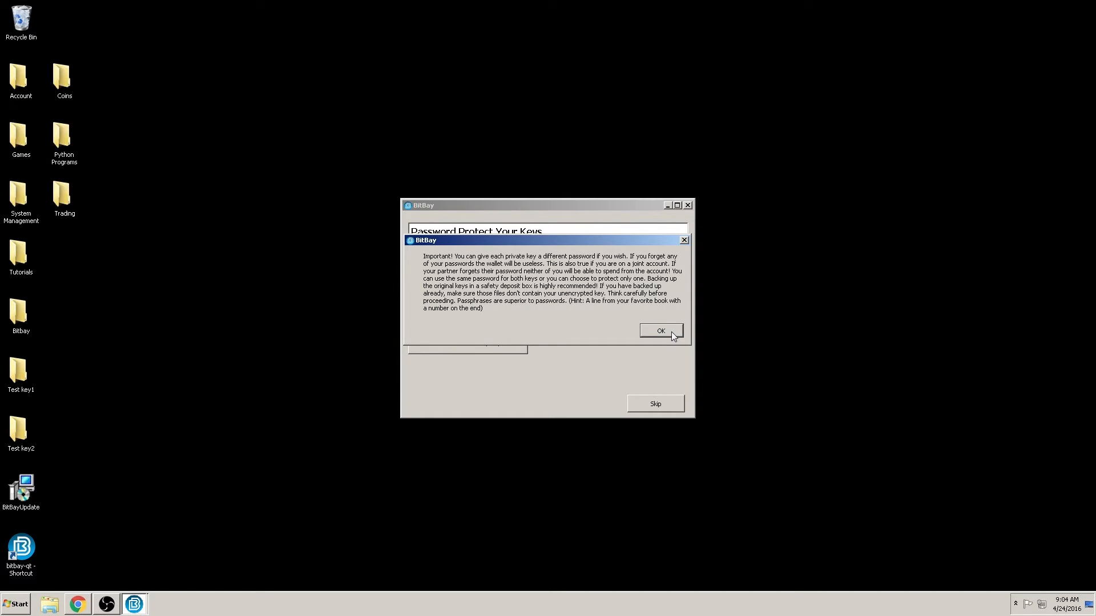
# Step: Acknowledge the Important! warning and set a password for the Fish private key
pyautogui.click(671, 331)
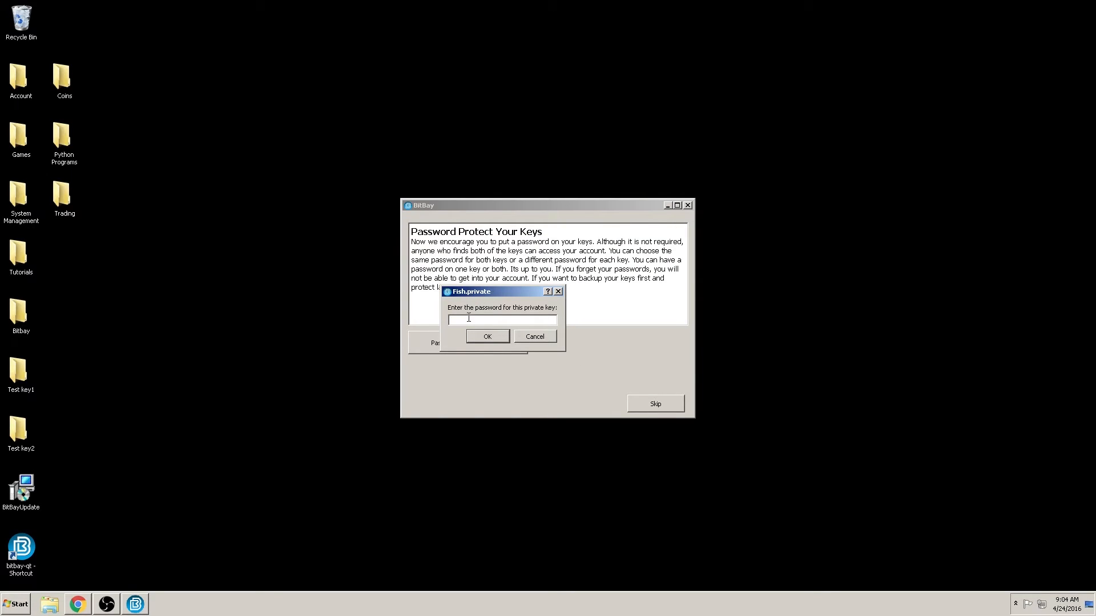
pyautogui.write('***')
pyautogui.press('Return')
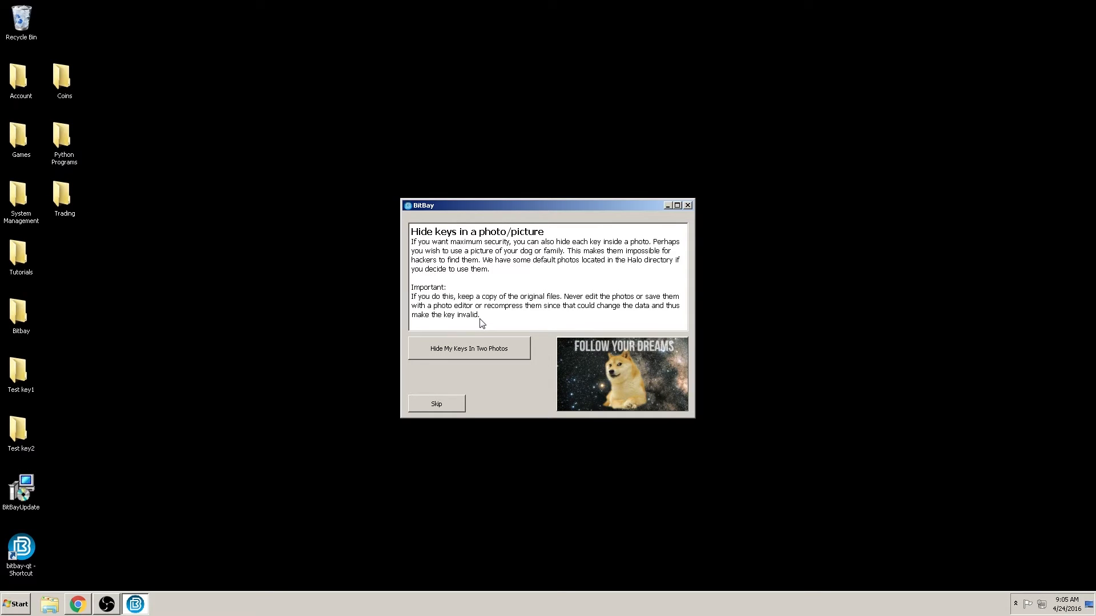
# Step: Skip hiding keys in photos and back up both keys to the Desktop
pyautogui.click(444, 405)
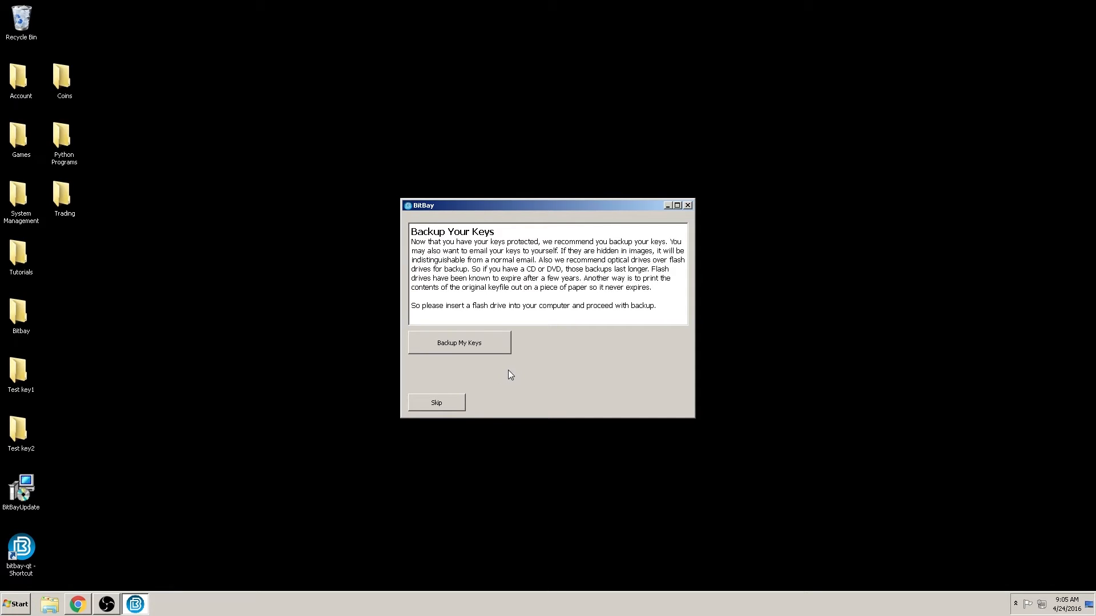
pyautogui.click(451, 344)
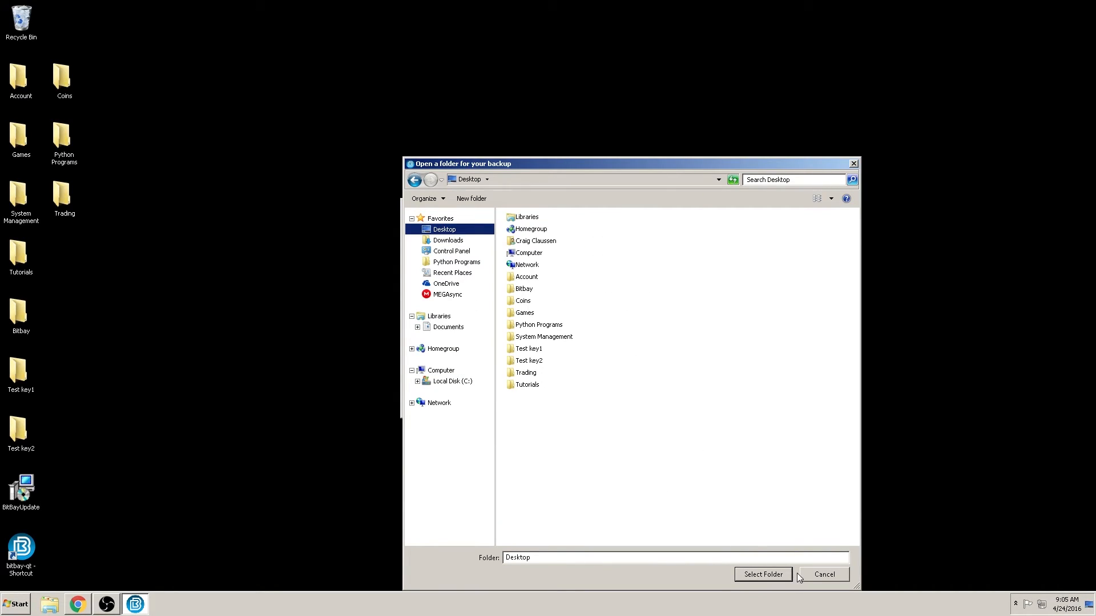
pyautogui.click(763, 575)
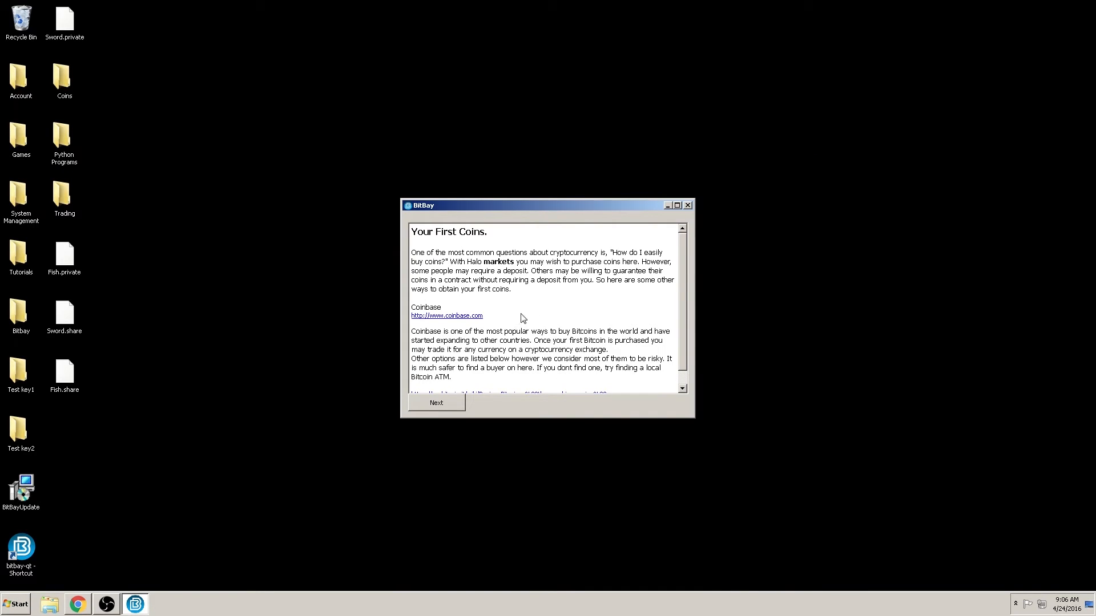
# Step: Read through the Your First Coins text and continue to the Setup an email page
pyautogui.scroll(-1, 529, 328)
pyautogui.scroll(1, 534, 329)
pyautogui.scroll(-1, 568, 333)
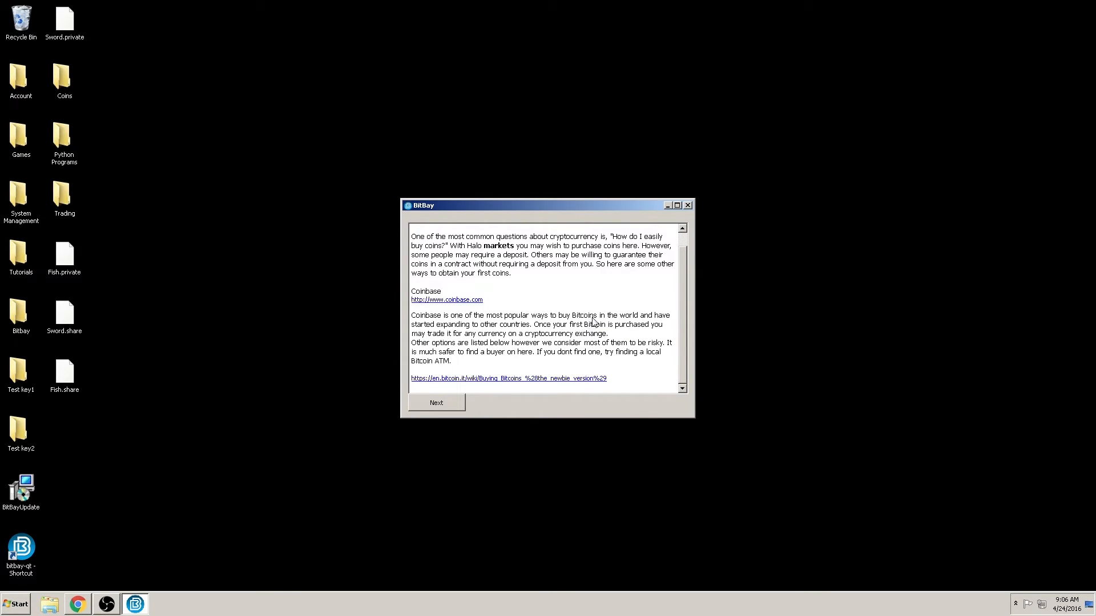
pyautogui.scroll(1, 594, 322)
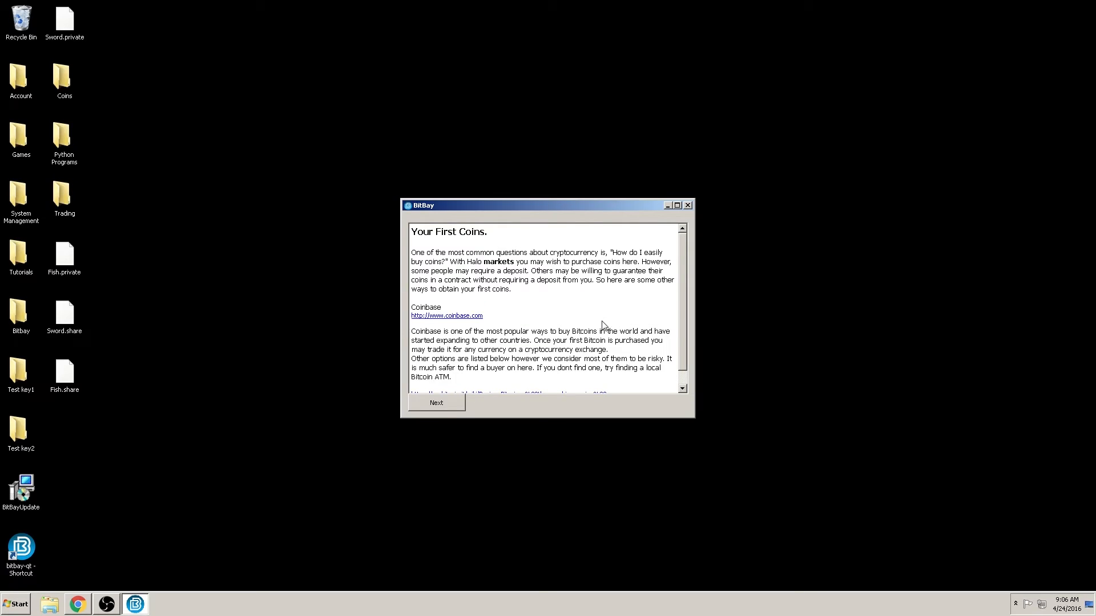
pyautogui.scroll(-1, 604, 326)
pyautogui.click(437, 403)
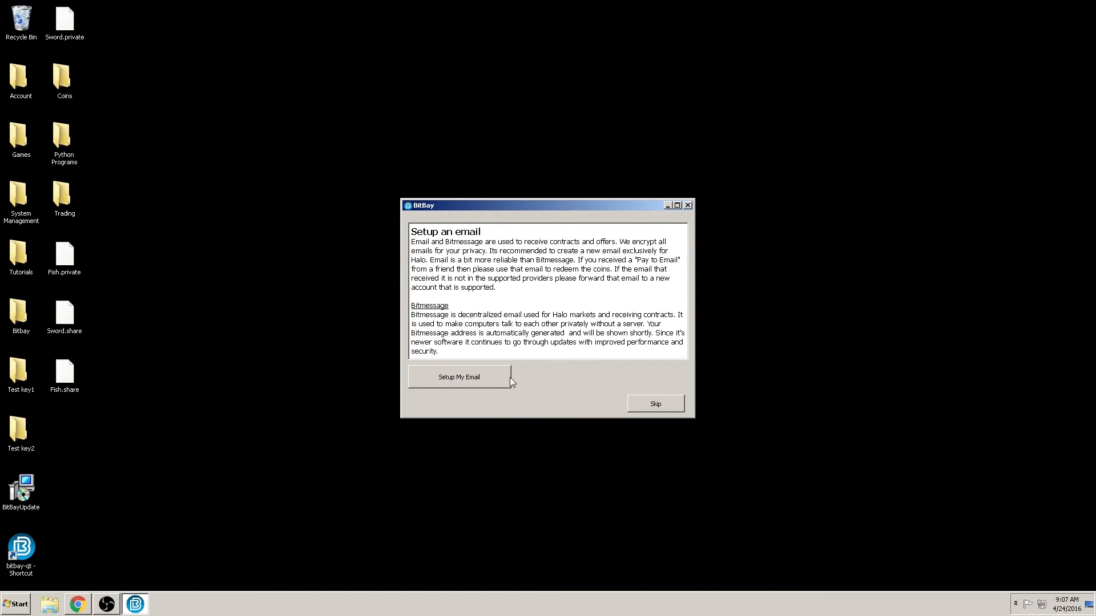
# Step: Choose Setup My Email to bring up the email address prompt
pyautogui.click(493, 378)
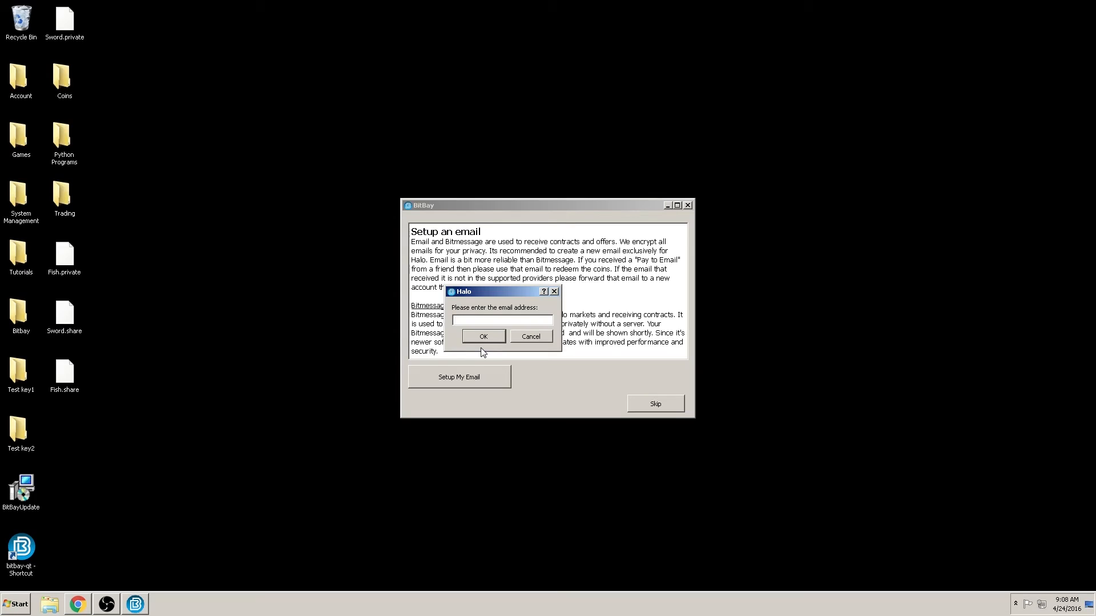
# Step: Connect the email account by entering its address and pasted password, then acknowledge authentication success
pyautogui.click(487, 340)
pyautogui.hotkey('ctrl', 'v')
pyautogui.click(483, 338)
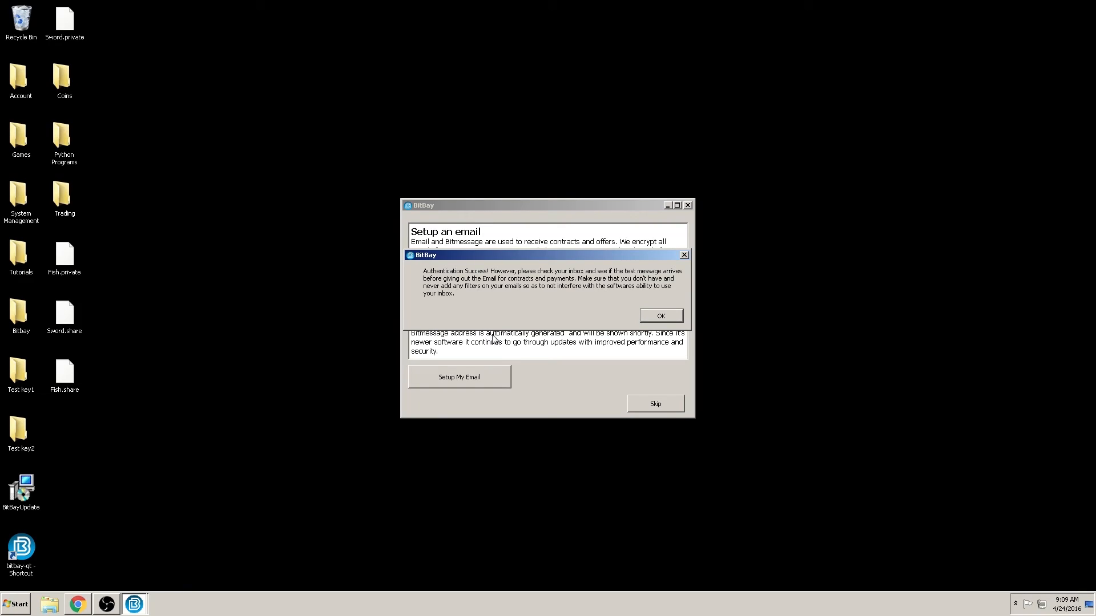
pyautogui.click(658, 317)
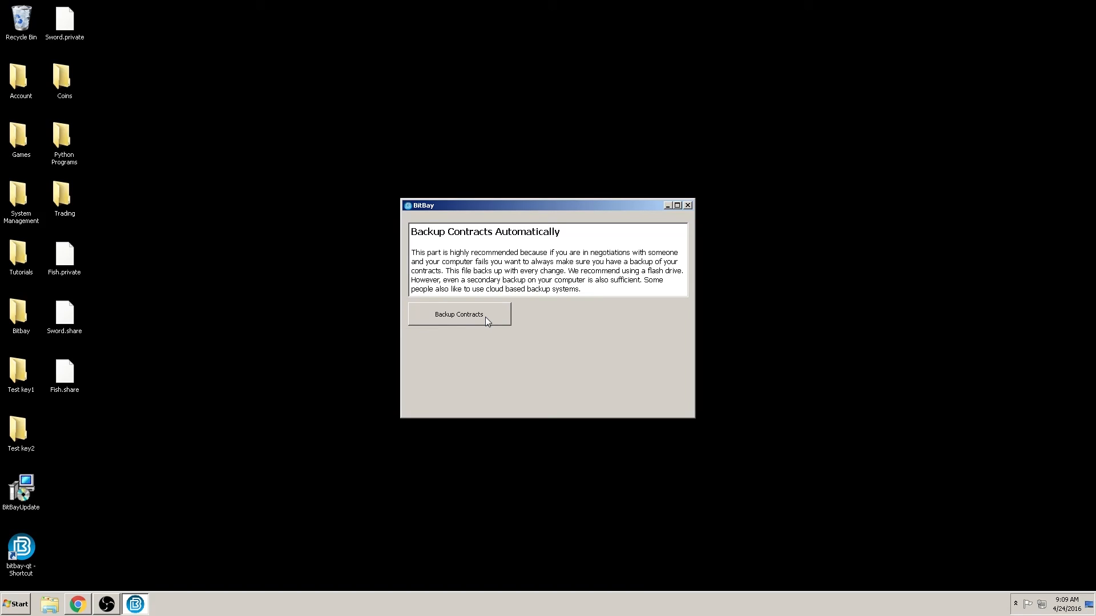
# Step: Save the contracts backup as ContractsBackup in the BitBay folder and finish the wizard
pyautogui.click(485, 318)
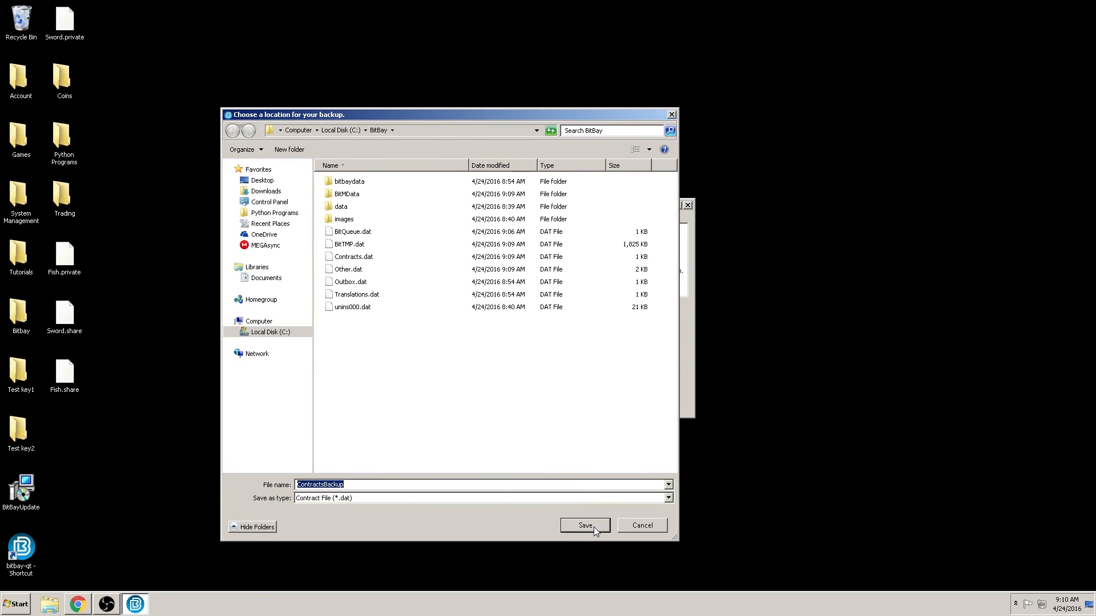
pyautogui.click(593, 526)
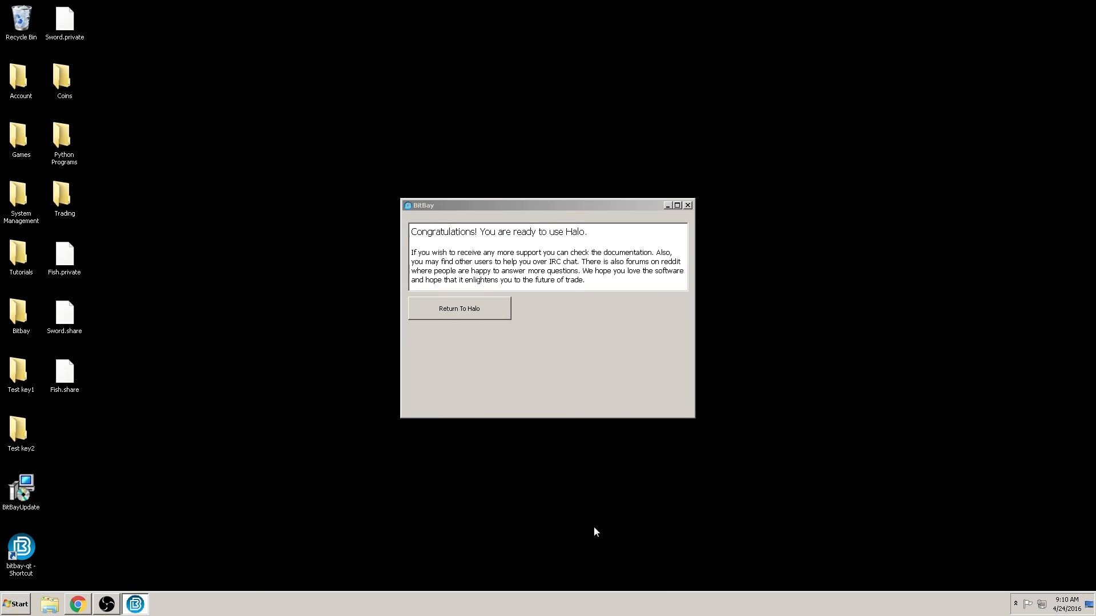
pyautogui.click(486, 313)
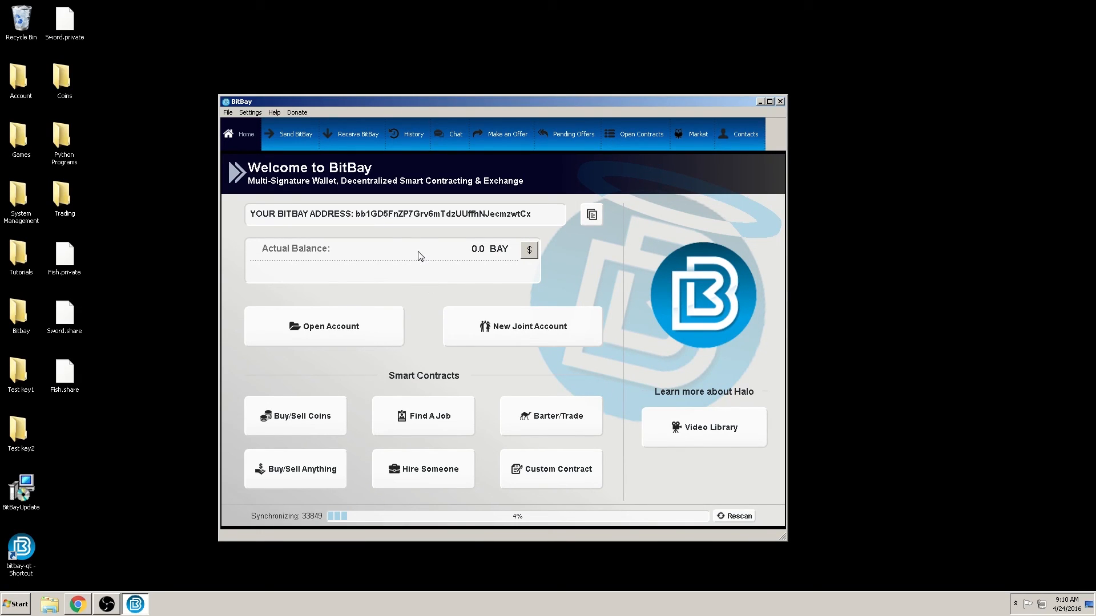
pyautogui.click(275, 113)
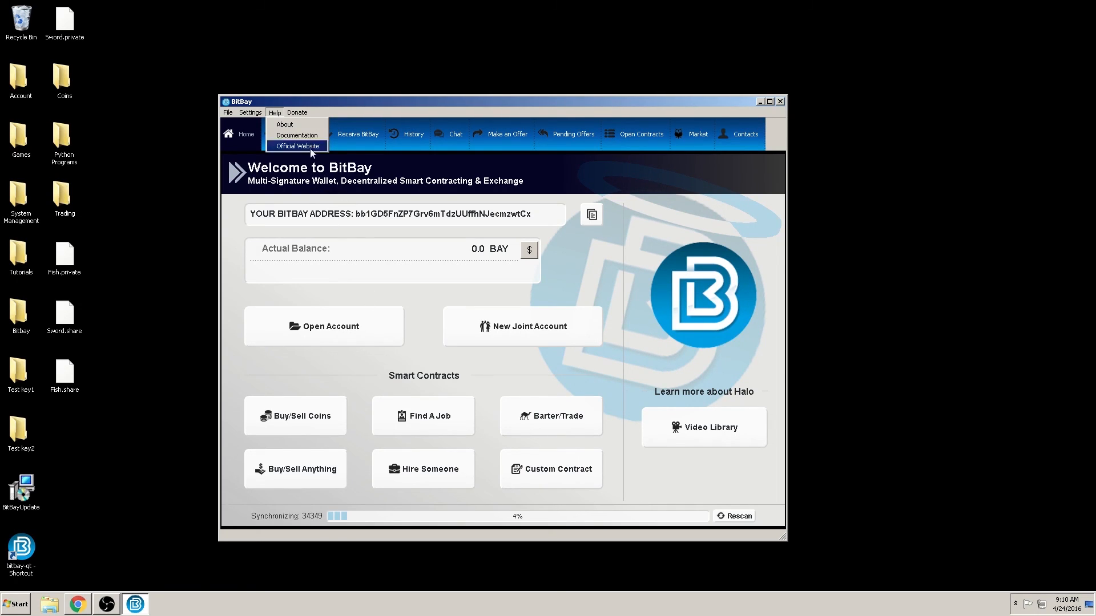
pyautogui.click(429, 306)
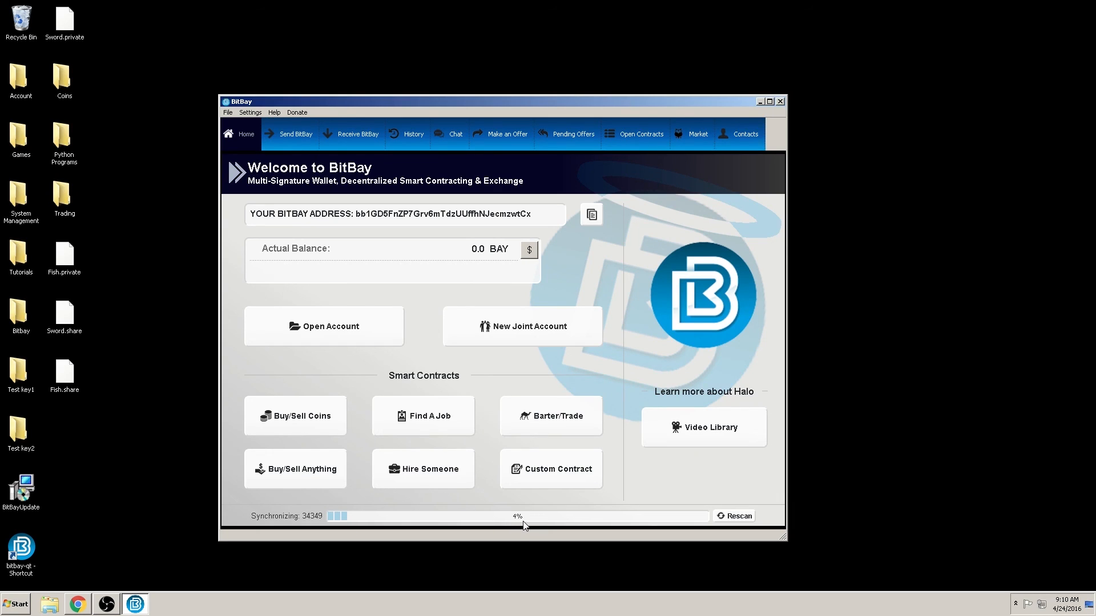